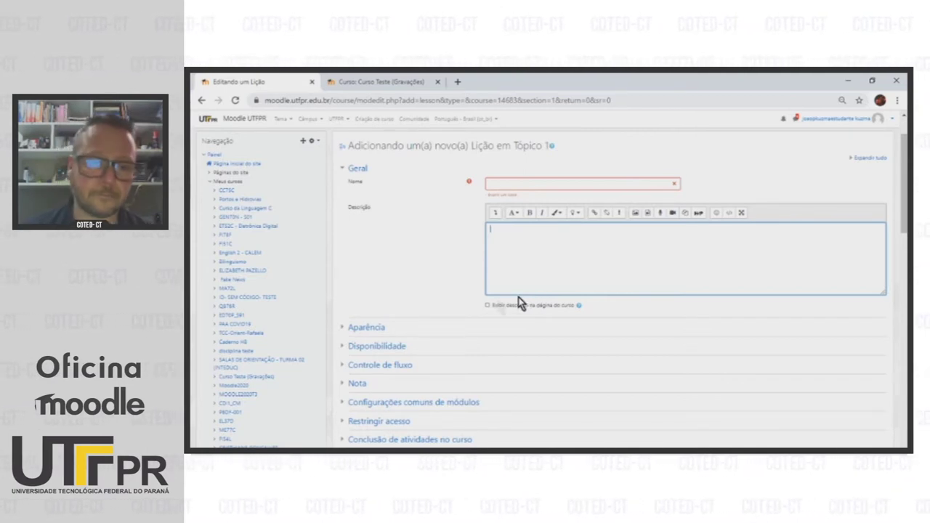
- Expand the full Aparência settings of the new lesson and set Barra de progresso to Sim
scroll(342, 313, "down", 1)
left_click(341, 277)
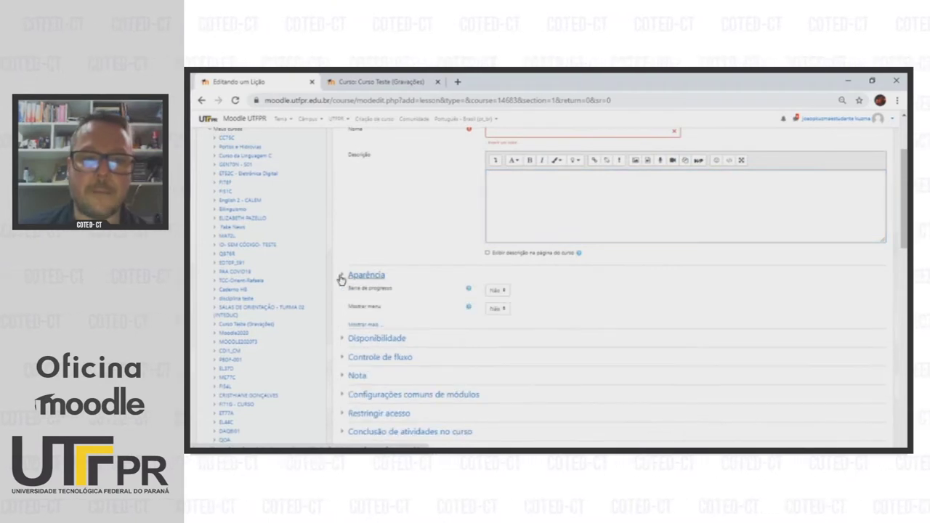
scroll(426, 331, "down", 3)
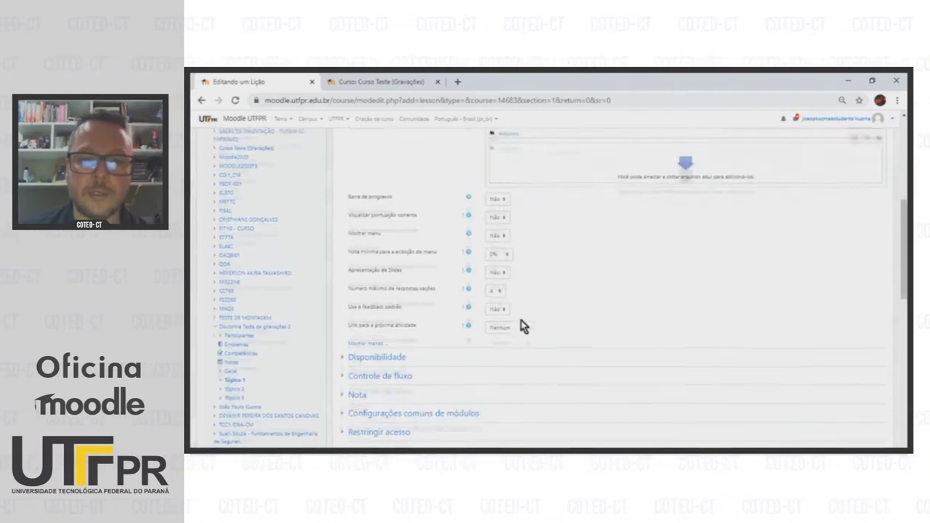
scroll(472, 298, "up", 1)
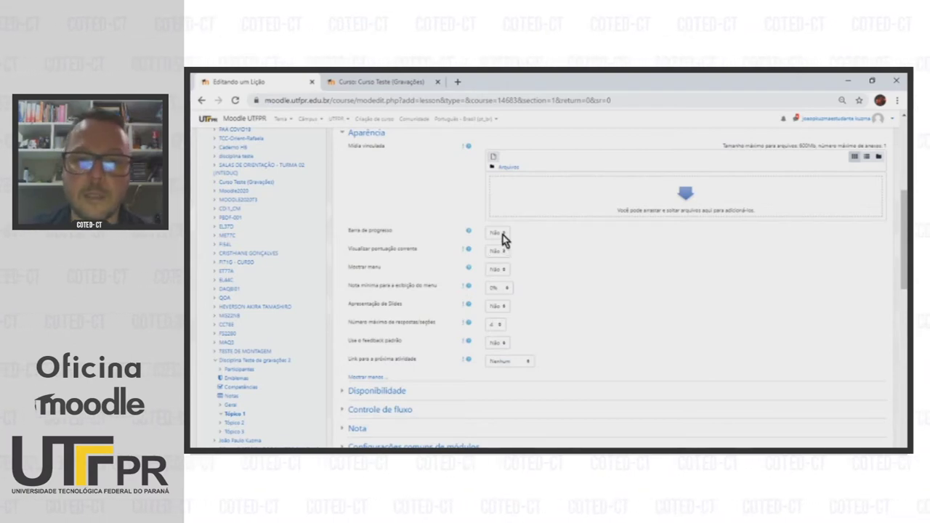
left_click(501, 234)
left_click(497, 252)
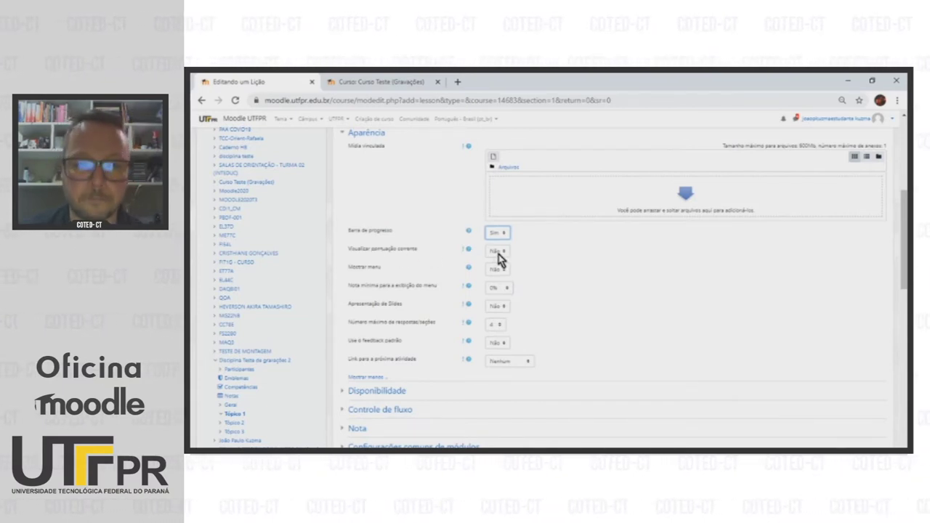
- Expand the Disponibilidade settings and try enabling Limite de tempo, leaving it disabled
scroll(499, 260, "down", 2)
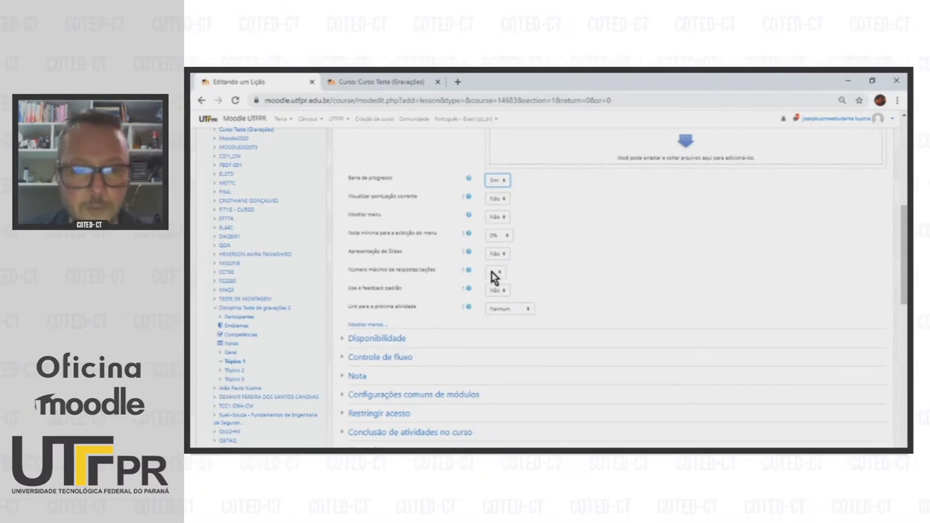
scroll(493, 276, "down", 2)
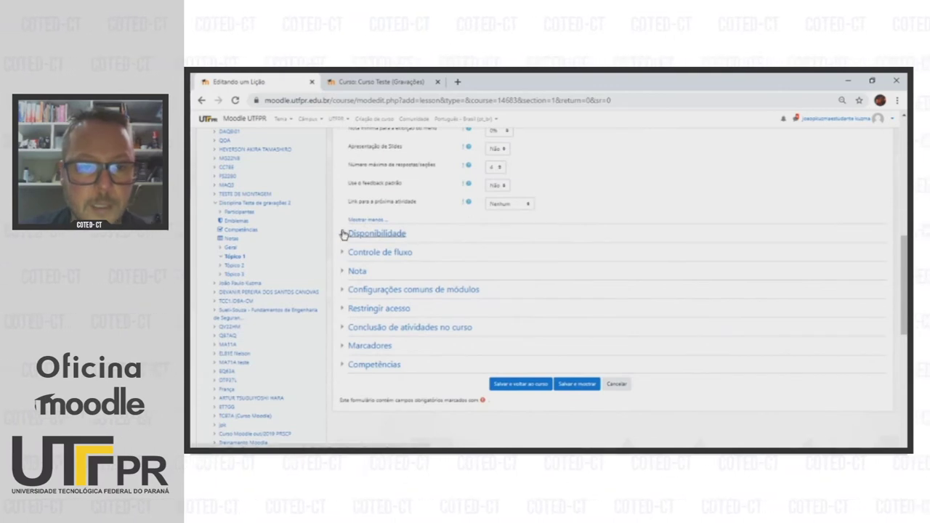
left_click(343, 235)
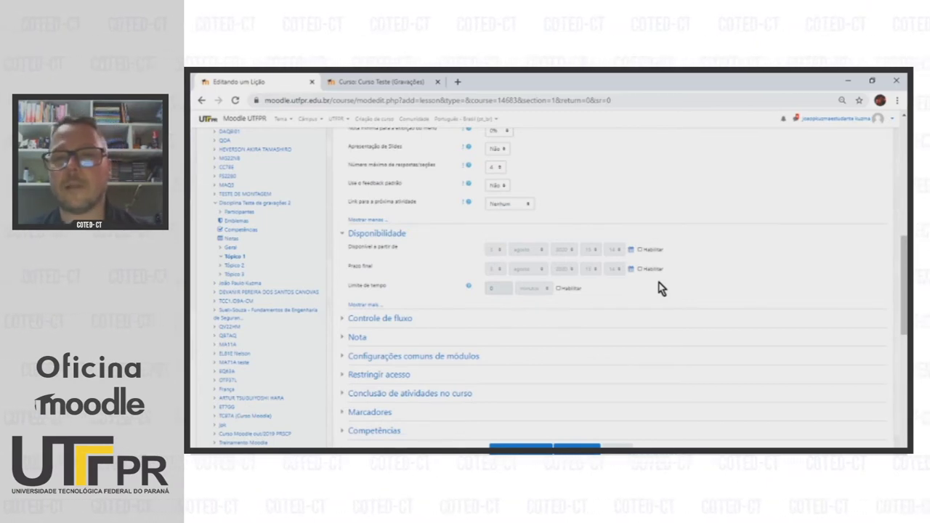
left_click(559, 288)
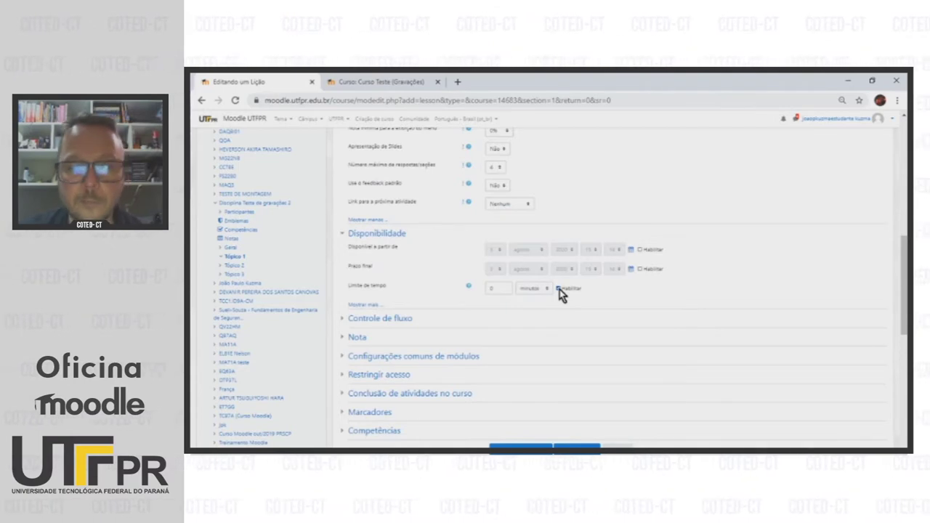
left_click(559, 289)
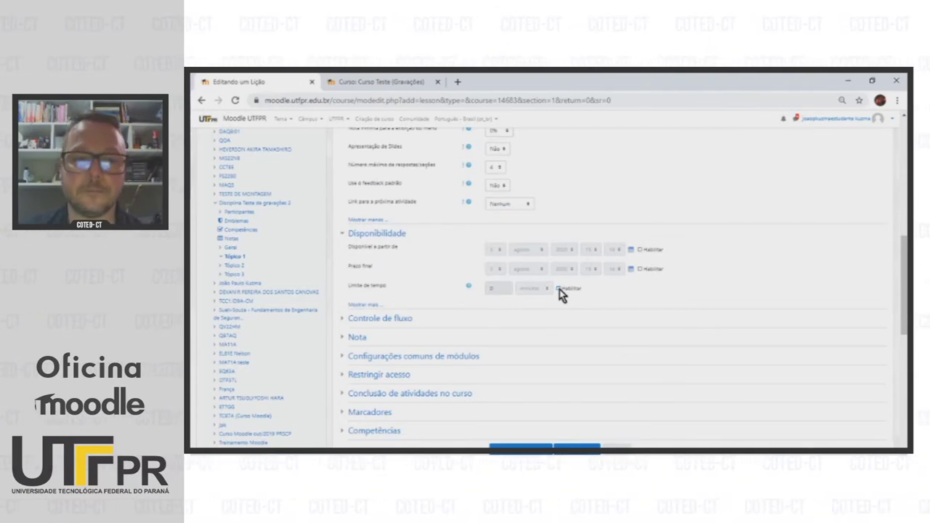
- Expand the full Controle de fluxo settings, keep Permitir revisão pelo estudante at Não, and set Número máximo de tentativas to 2
scroll(426, 342, "down", 3)
left_click(348, 213)
left_click(372, 286)
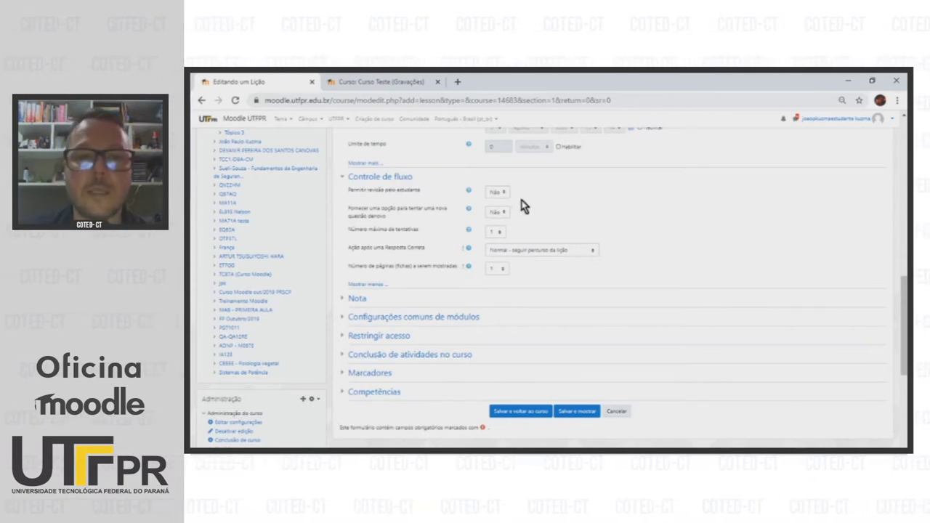
left_click(500, 194)
left_click(495, 207)
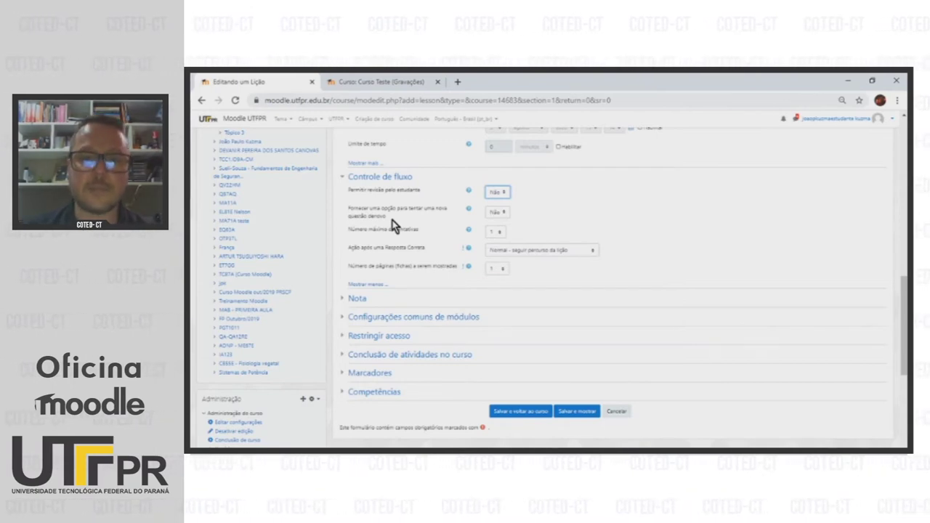
left_click(535, 216)
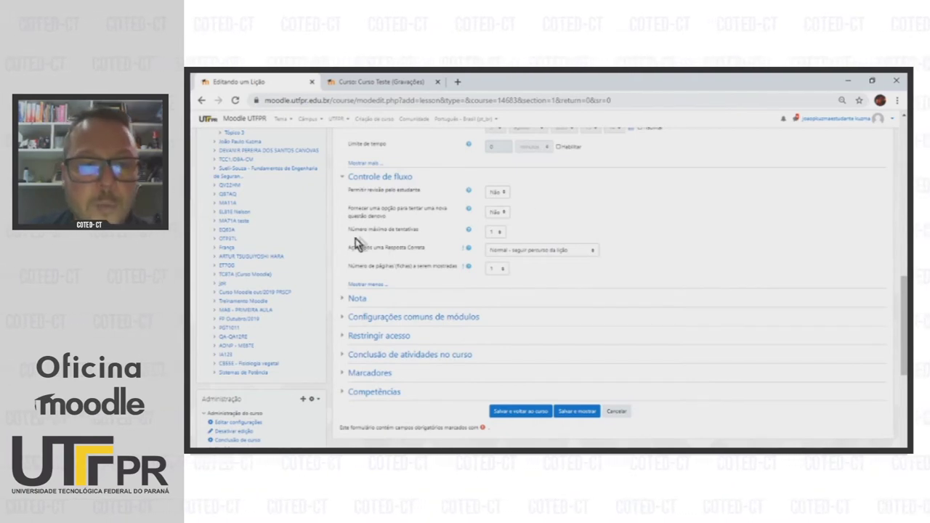
left_click(500, 236)
left_click(494, 314)
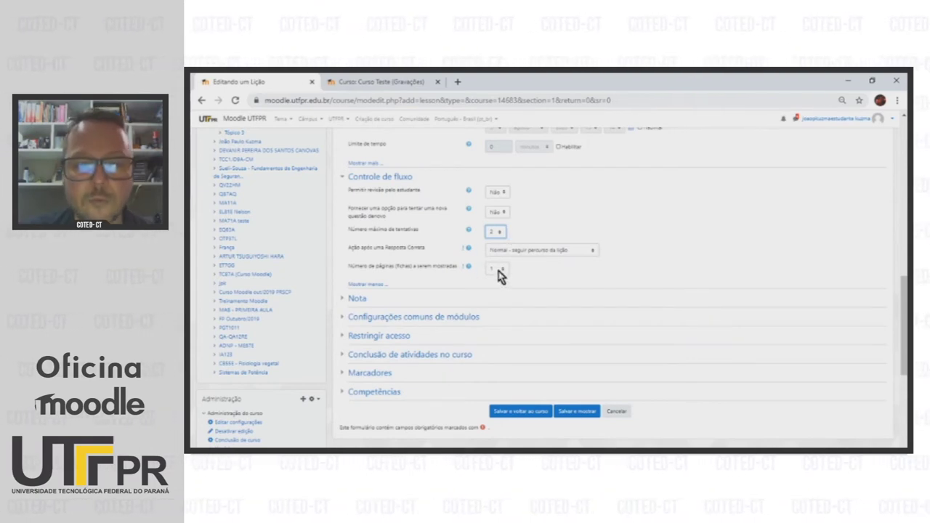
- In the Nota settings, keep the type Pontos, set Nota máxima to 20, and choose Módulo A as the grade category
scroll(470, 280, "down", 2)
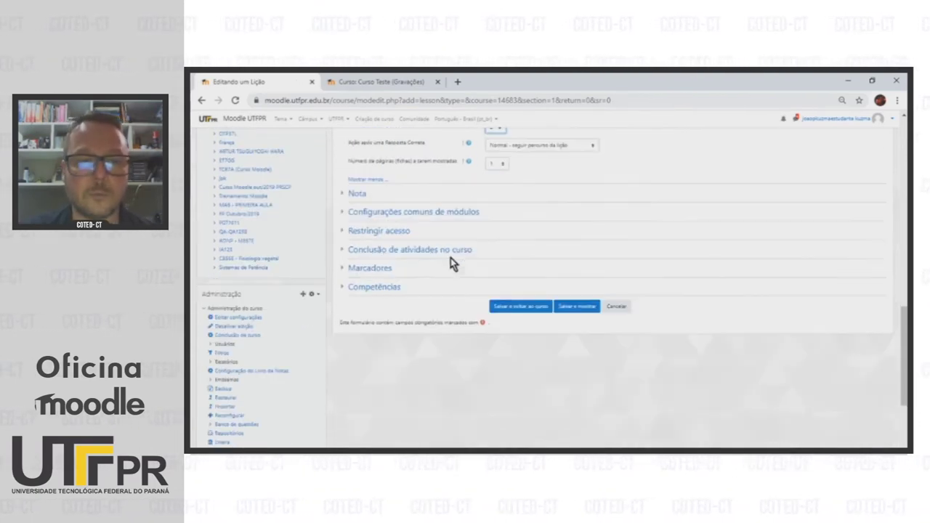
left_click(343, 194)
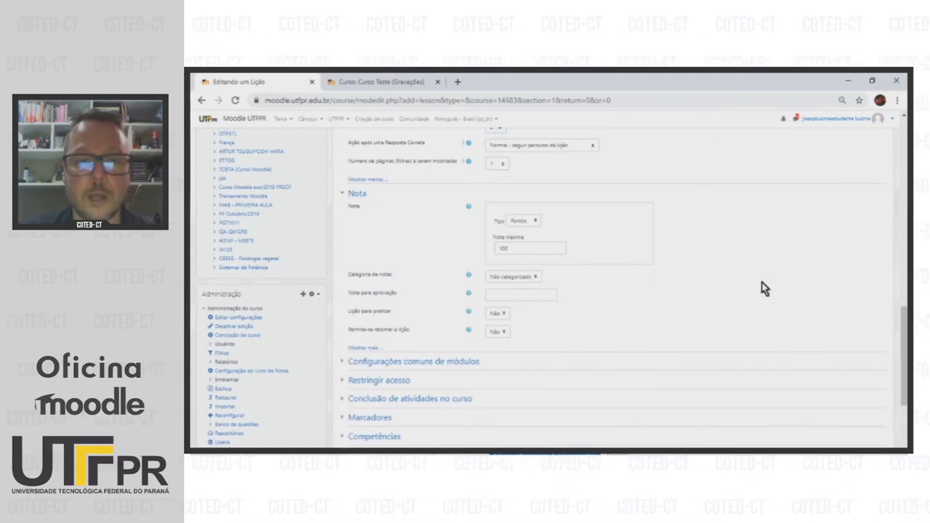
left_click(528, 222)
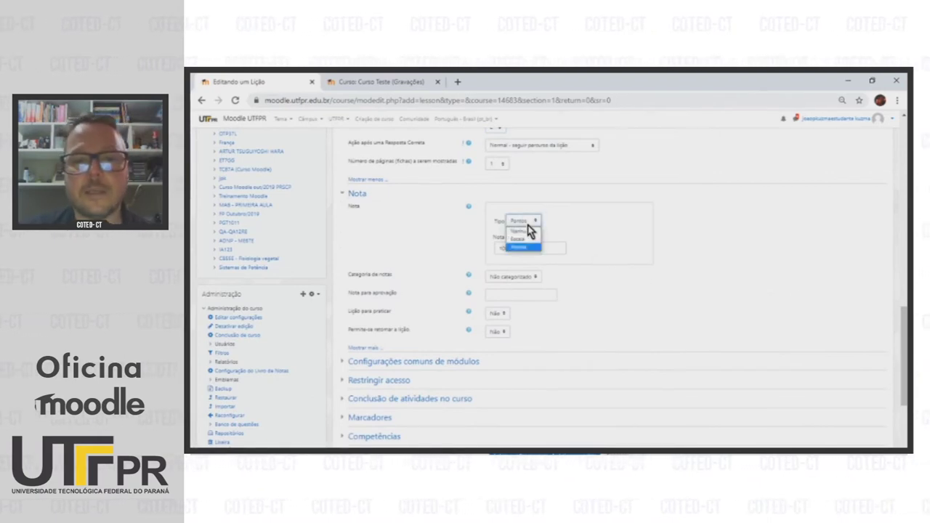
left_click(528, 225)
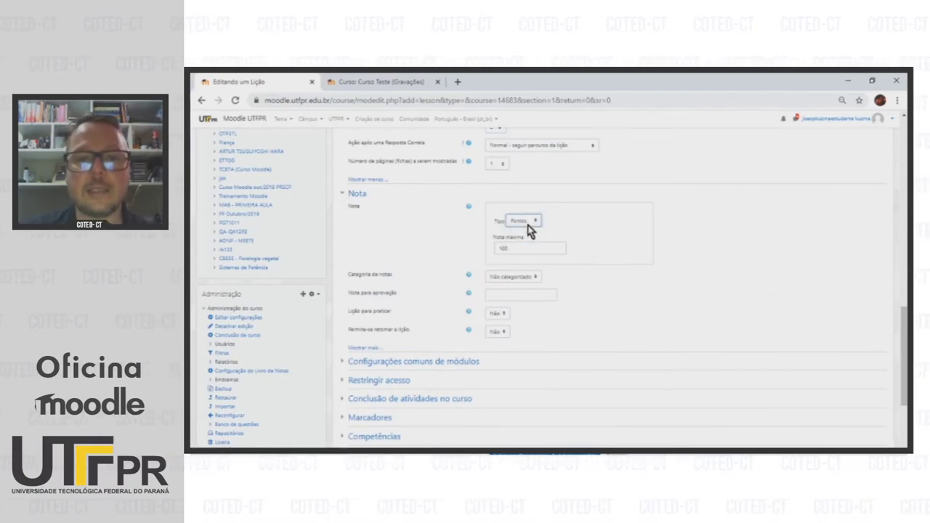
double_click(499, 248)
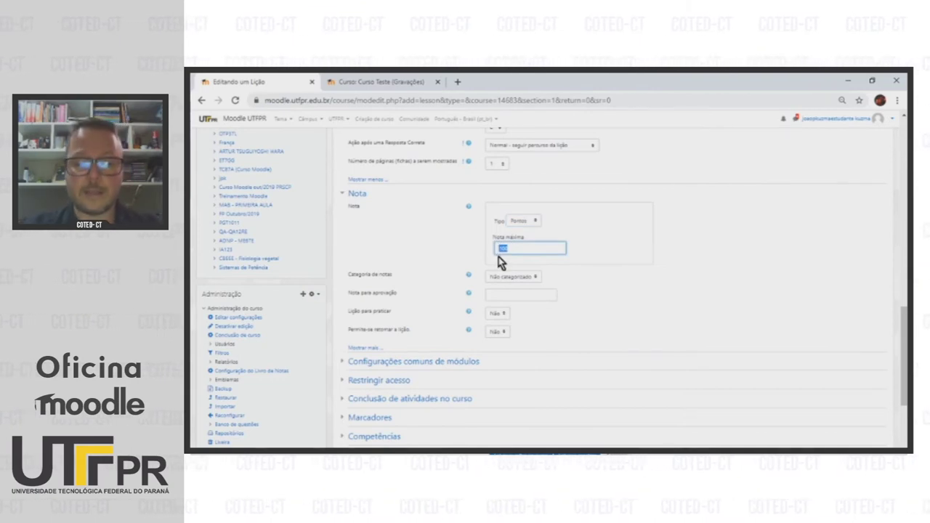
type("20")
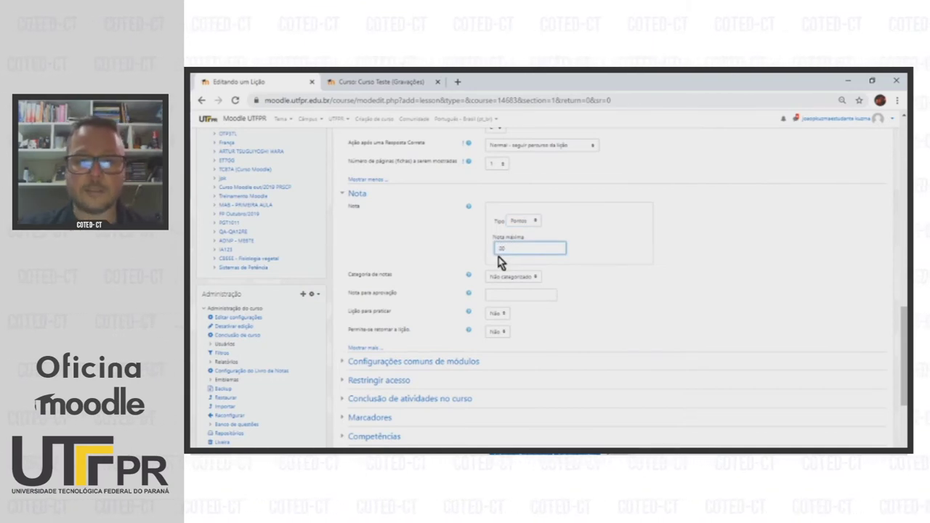
left_click(630, 255)
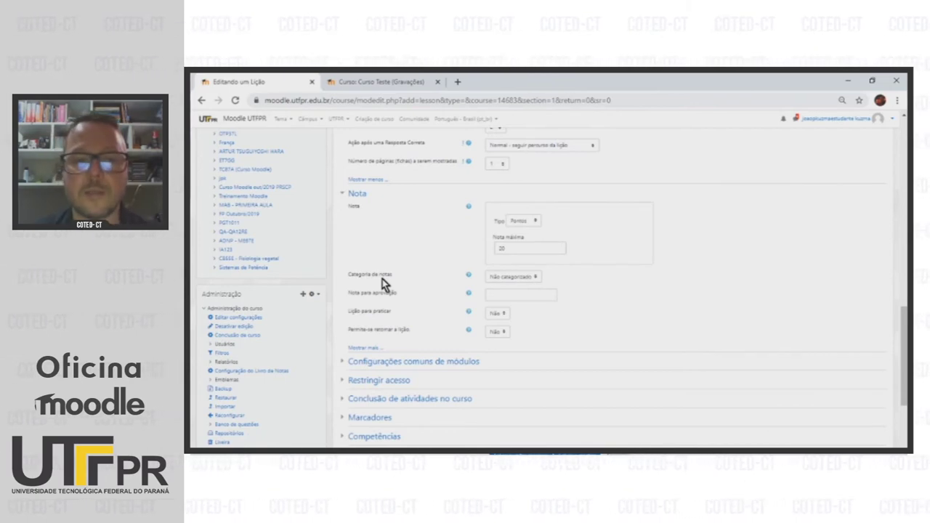
left_click(525, 278)
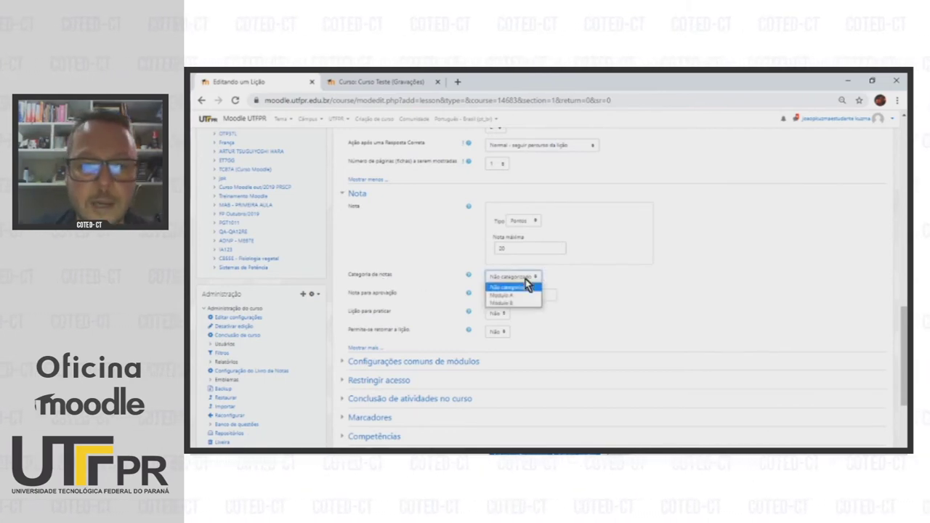
left_click(514, 298)
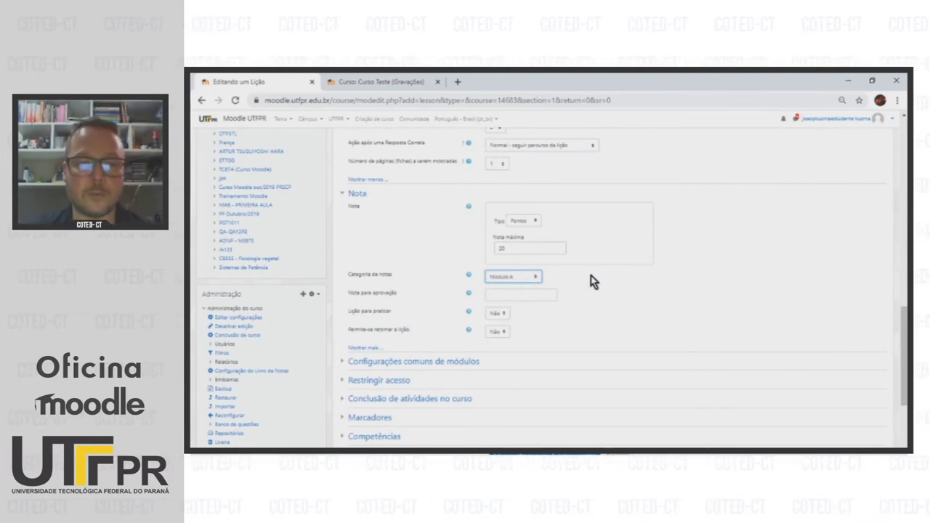
- Try Lição para praticar with Sim and return it to Não
scroll(591, 275, "down", 1)
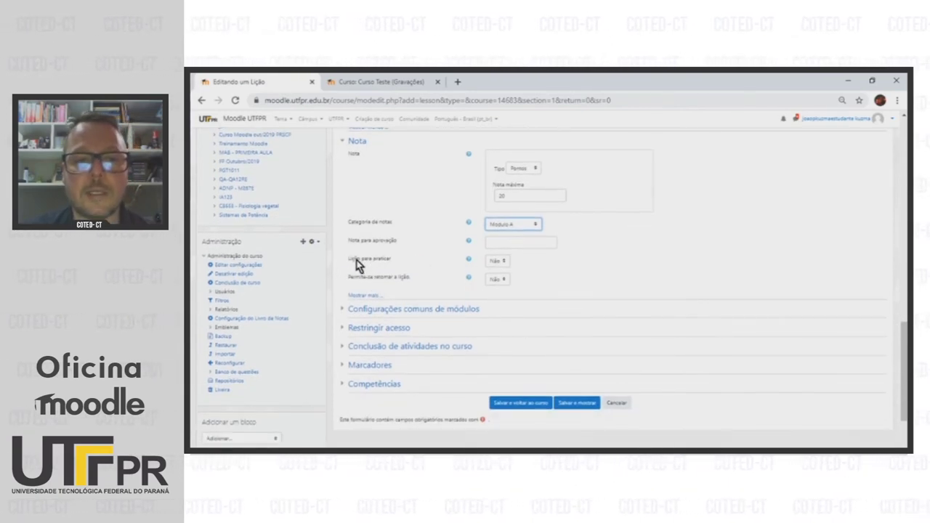
left_click(503, 263)
left_click(497, 282)
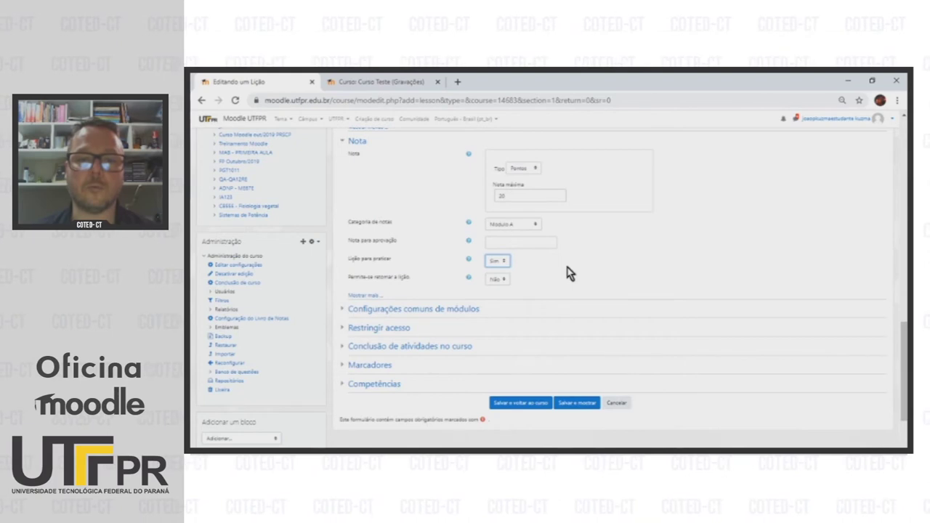
left_click(497, 261)
left_click(497, 270)
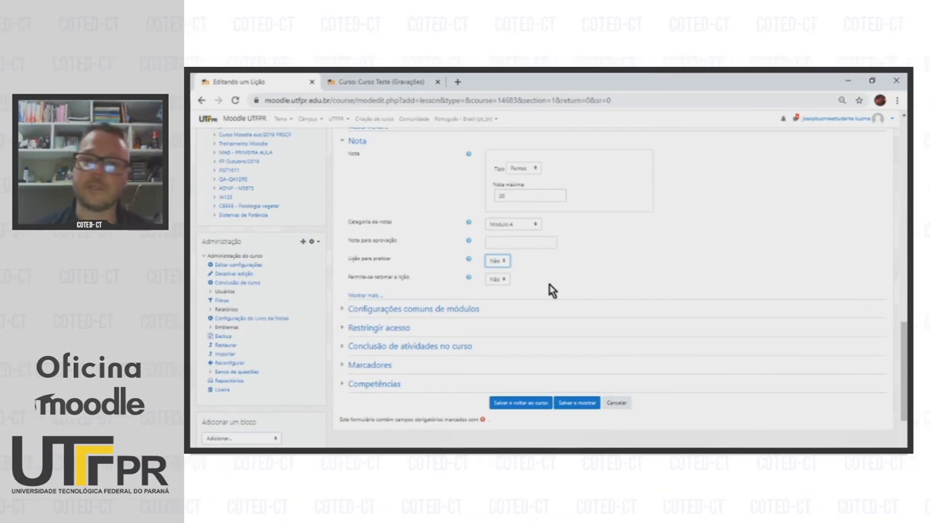
left_click(574, 280)
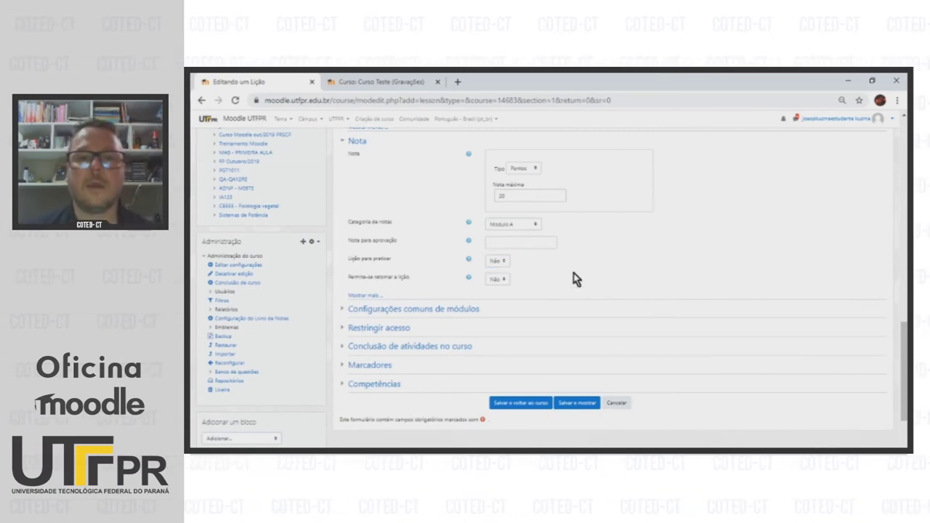
- Set the option to retake the lesson to Sim, show the additional grade options, and keep Usar média das tentativas for calculating the result
left_click(502, 284)
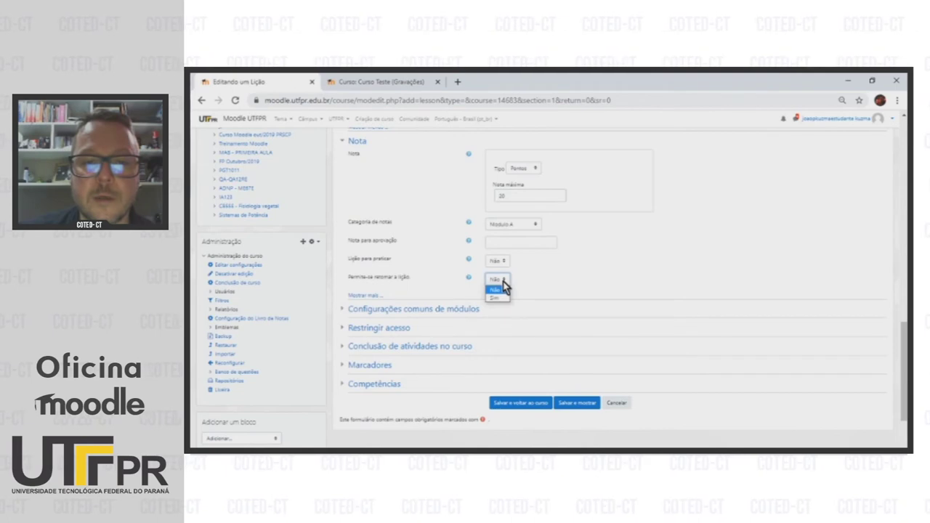
left_click(499, 298)
left_click(362, 296)
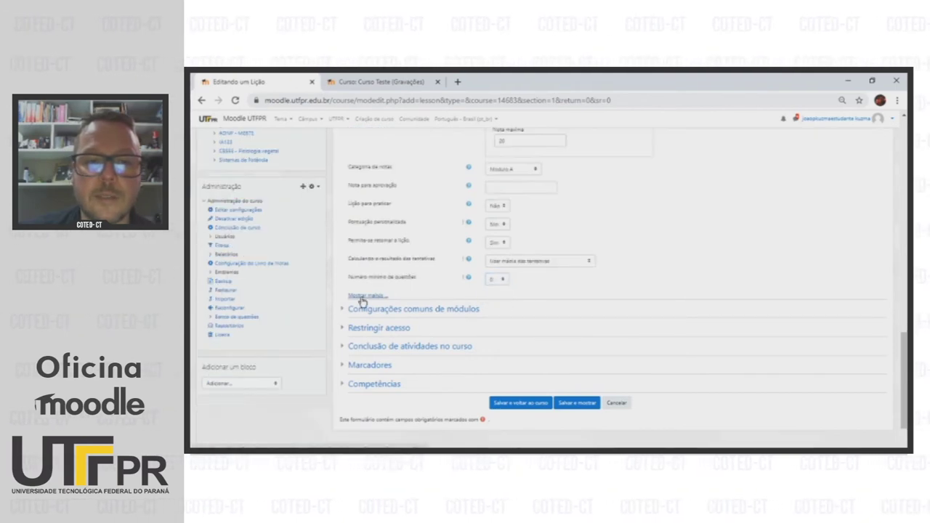
left_click(544, 266)
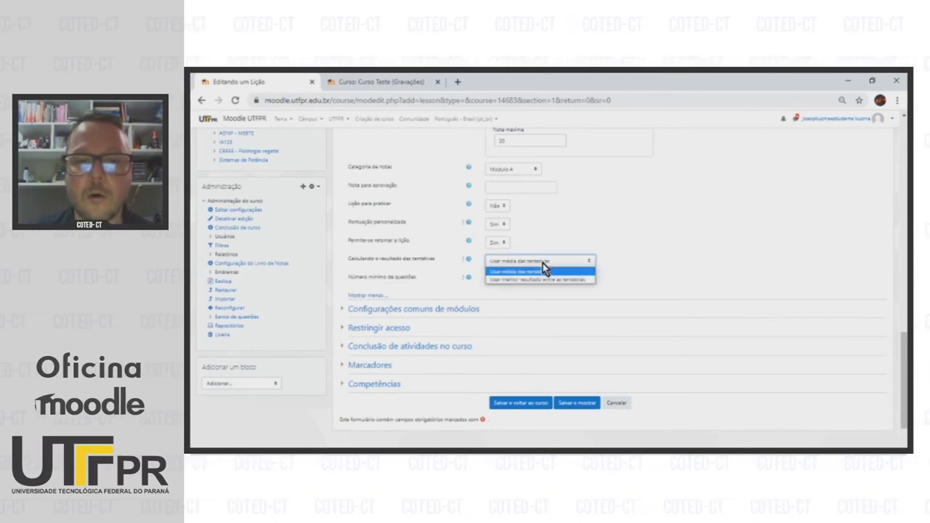
left_click(542, 264)
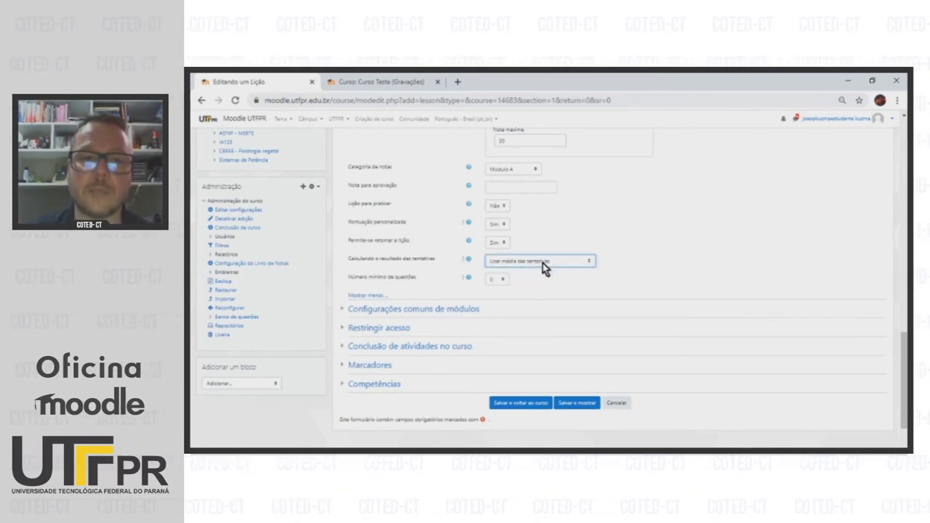
- Copy the name "Conhecendo o Moodle" from the Word parameters document into the lesson's Nome field in Moodle
key("alt+Tab")
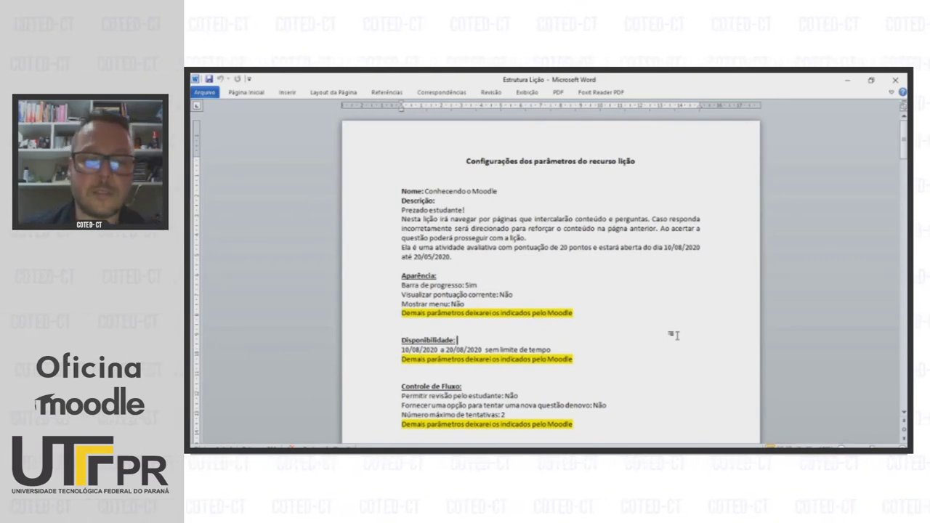
key("alt+Tab")
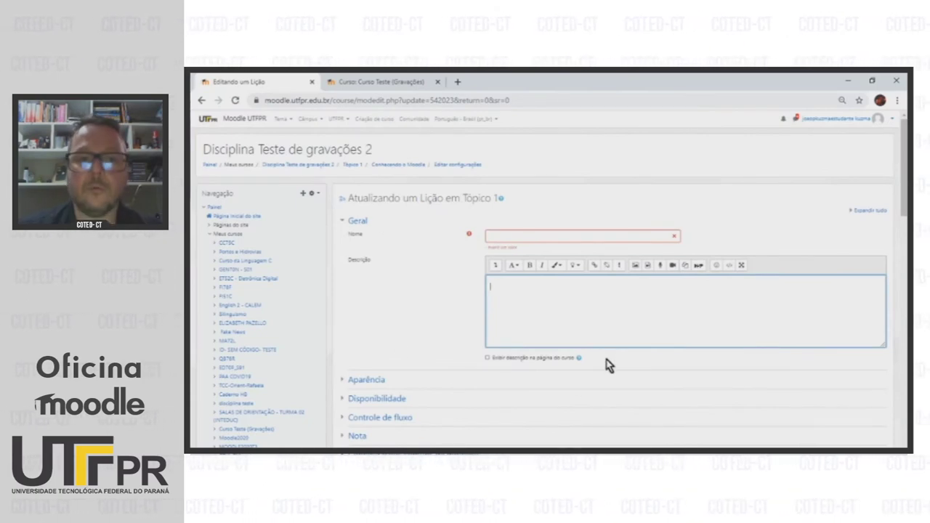
left_click(513, 238)
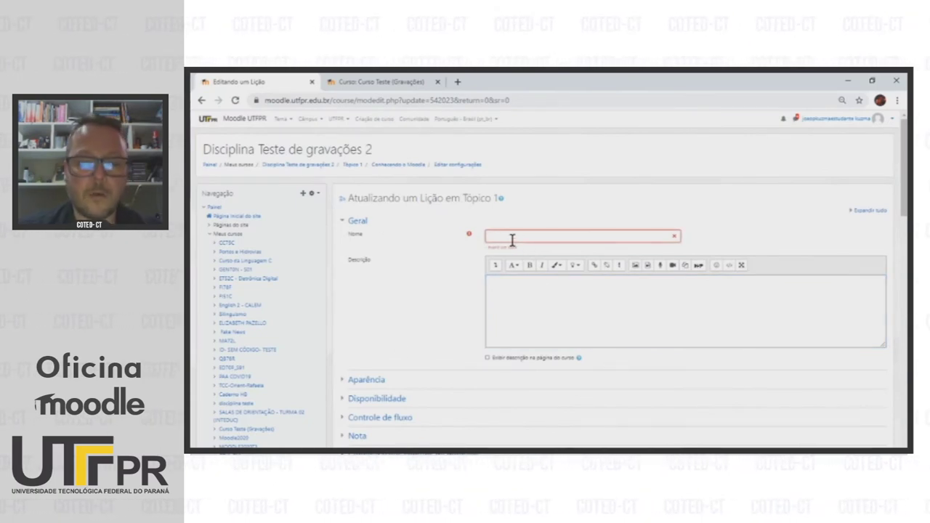
key("alt+Tab")
left_click_drag(500, 191, 455, 192)
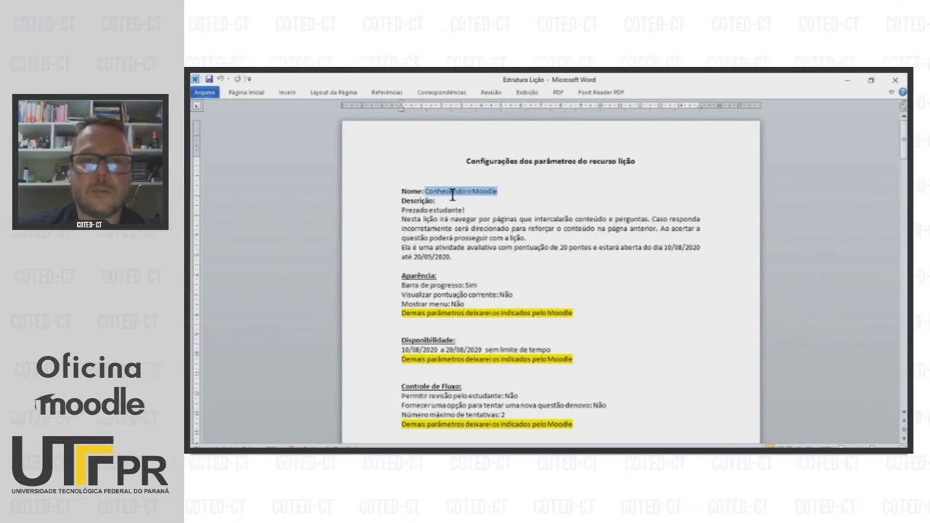
key("alt+Tab")
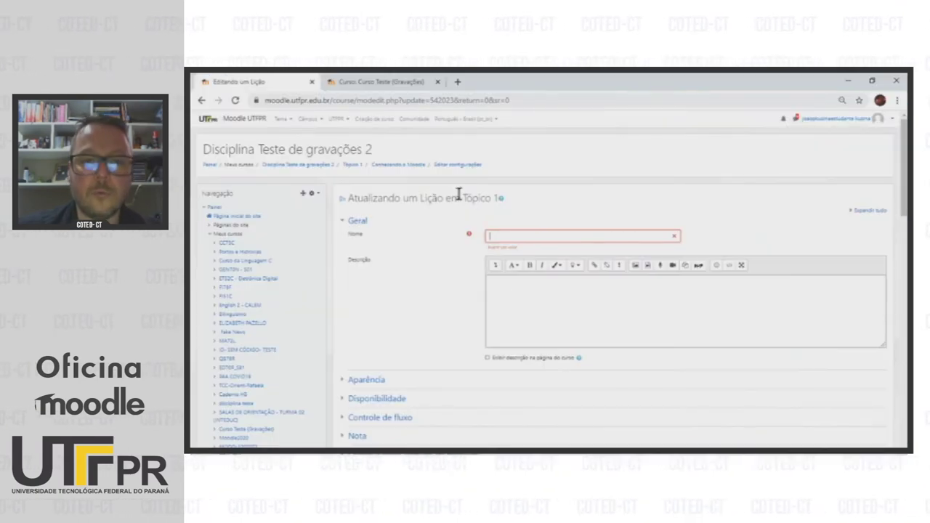
- Copy the full description text beginning "Prezado estudante!" from the Word document into the lesson's Descrição field
key("alt+Tab")
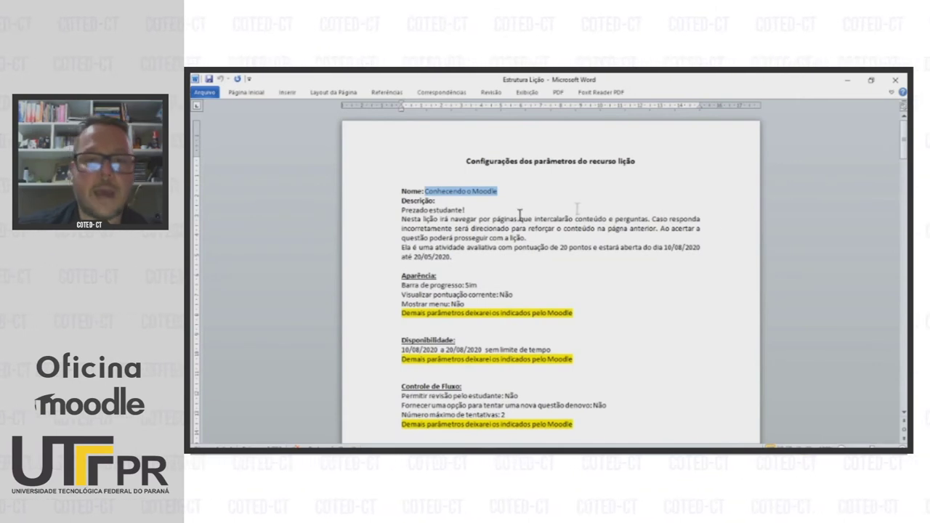
key("alt+Tab")
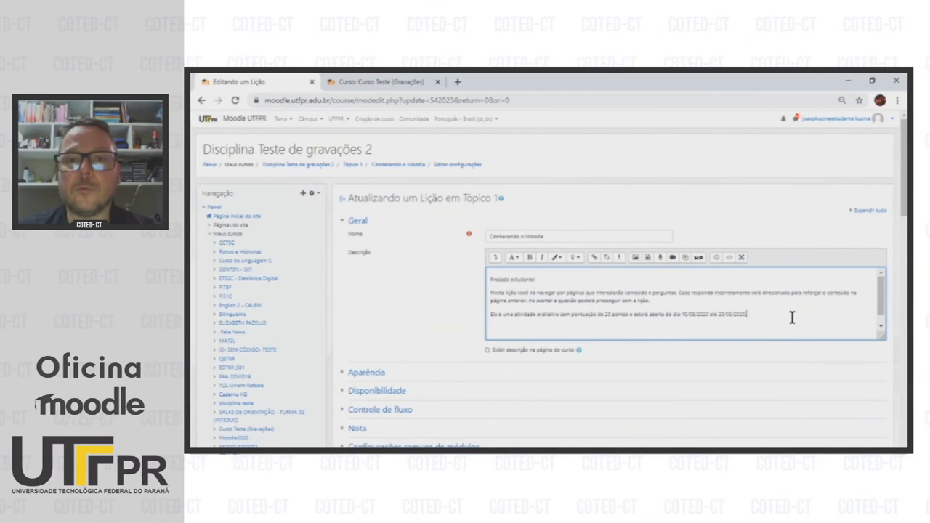
scroll(783, 318, "down", 1)
scroll(788, 320, "up", 1)
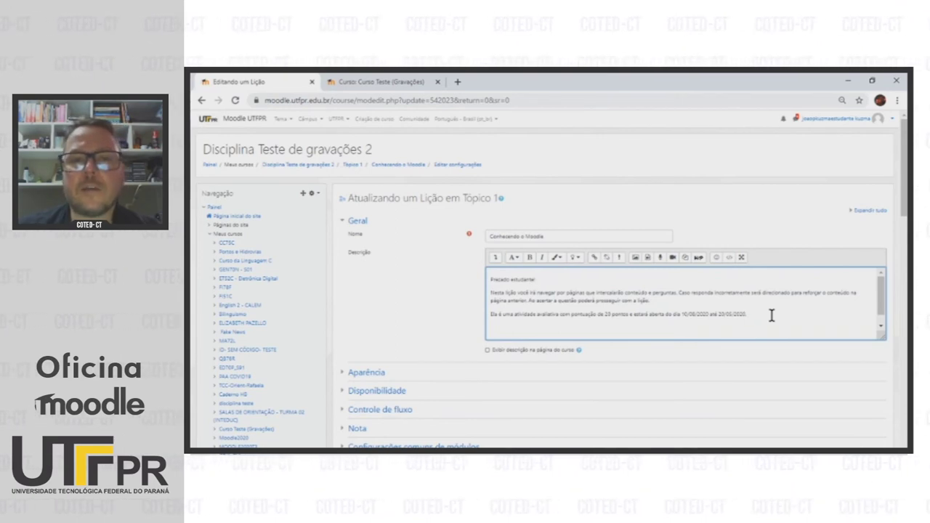
scroll(771, 315, "down", 1)
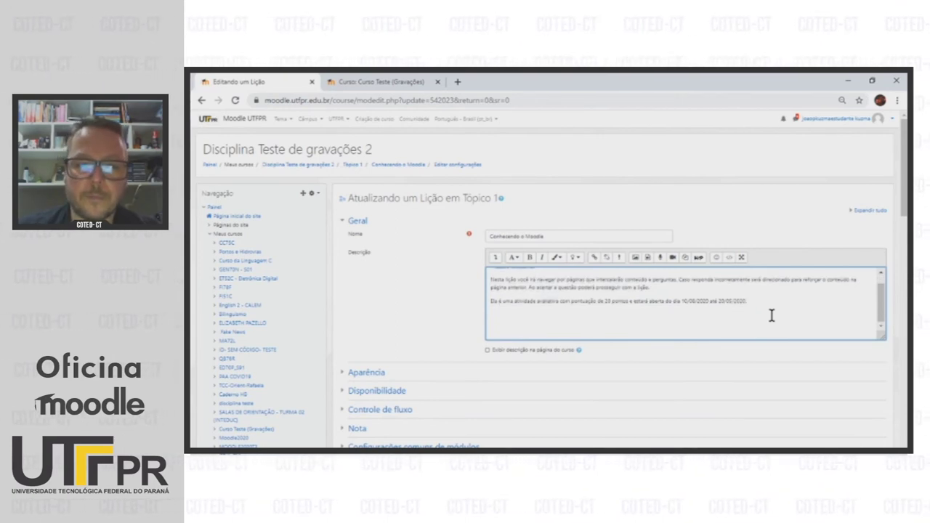
scroll(648, 347, "down", 4)
- Consult the Aparência parameters in Word, keep Barra de progresso at Sim in Moodle, and expand the full Aparência settings
key("alt+Tab")
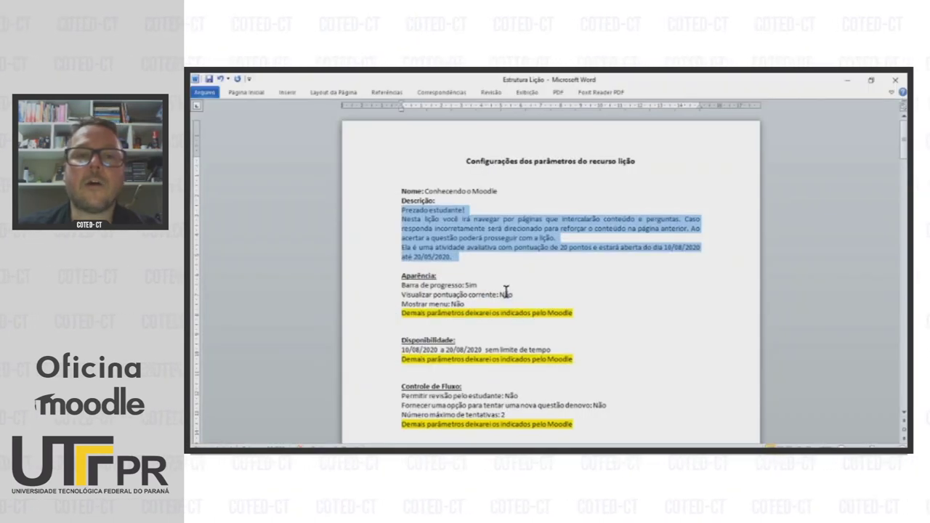
left_click_drag(507, 293, 512, 293)
left_click(481, 285)
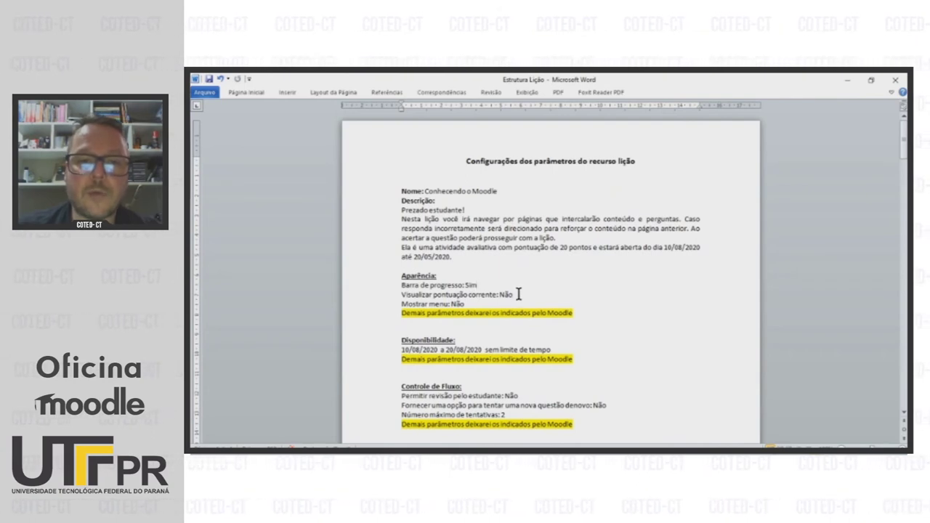
left_click(518, 294)
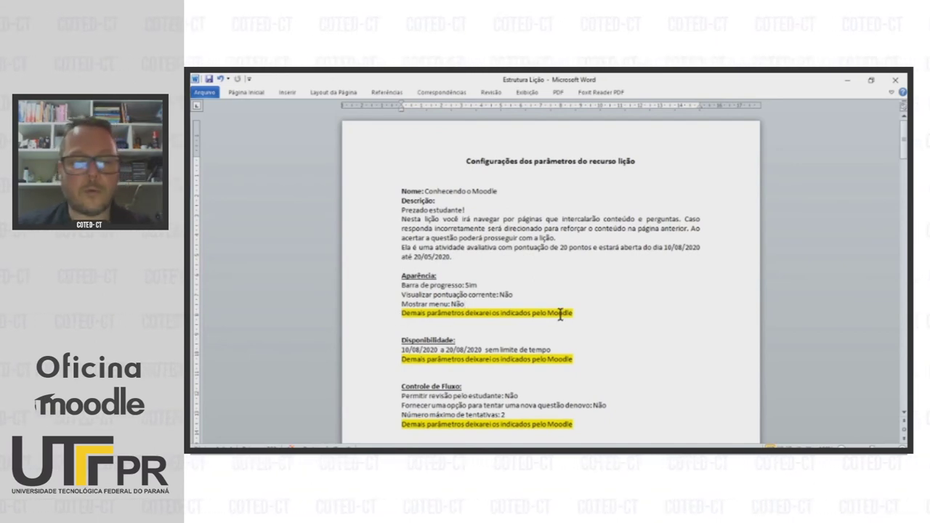
key("alt+Tab")
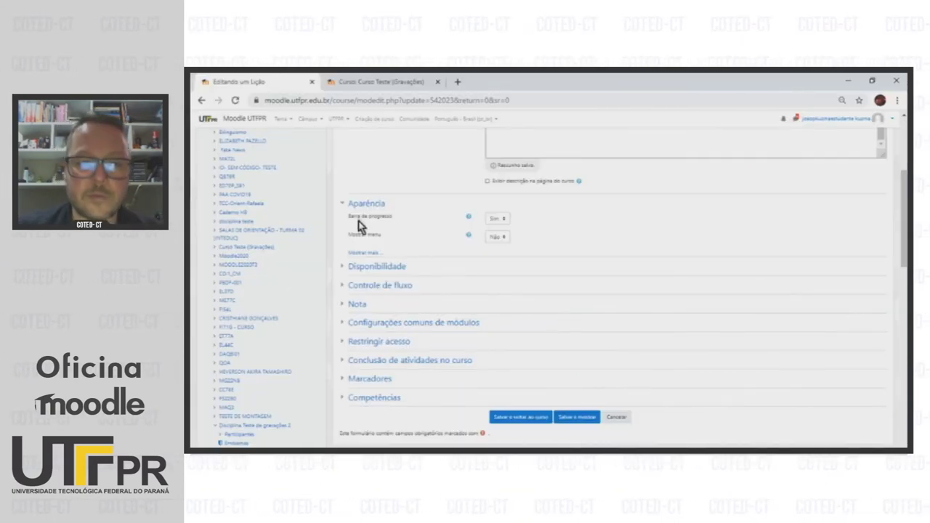
left_click(499, 219)
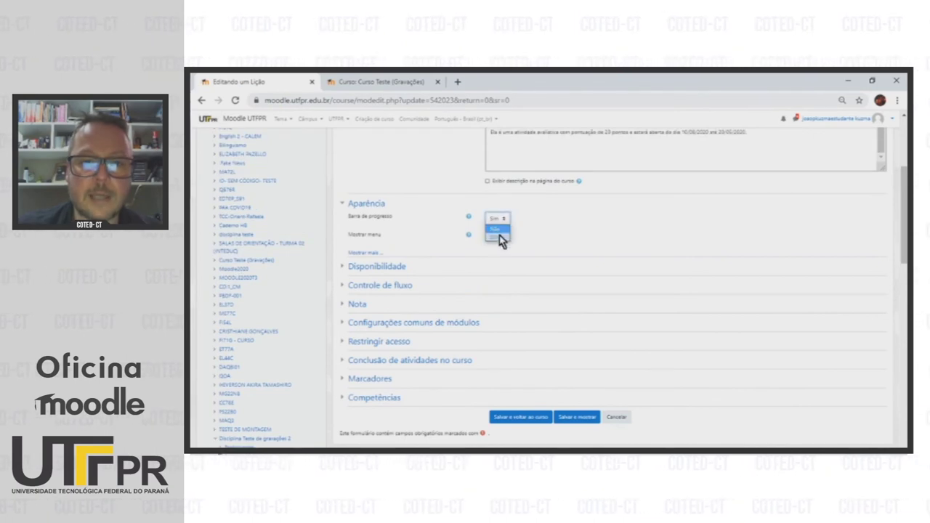
left_click(499, 240)
left_click(377, 254)
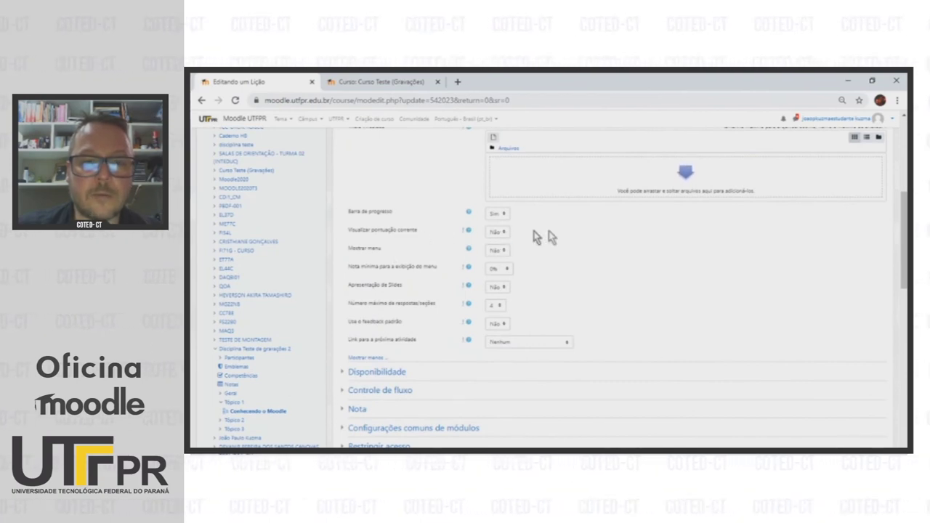
scroll(600, 234, "down", 3)
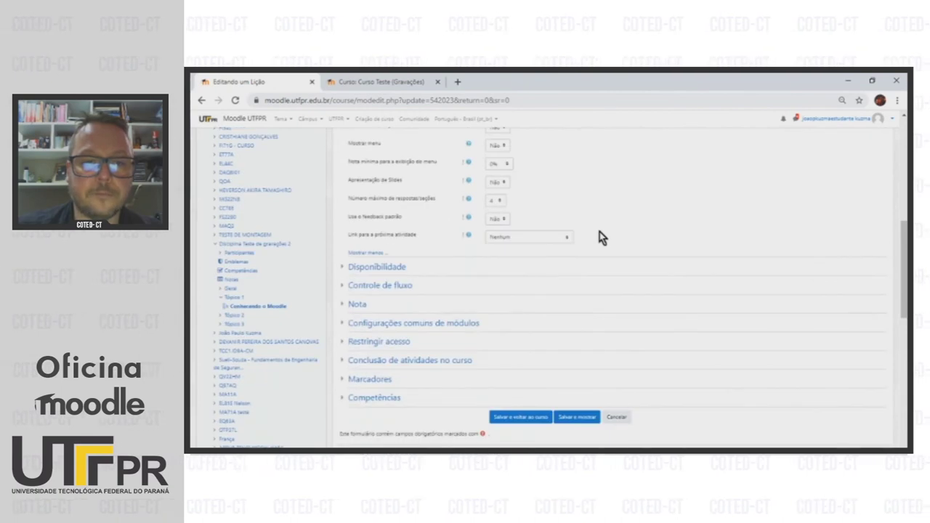
- Check the availability dates in Word, expand Disponibilidade in Moodle, and set the opening time on 10 agosto 2020 to 00:00
key("alt+Tab")
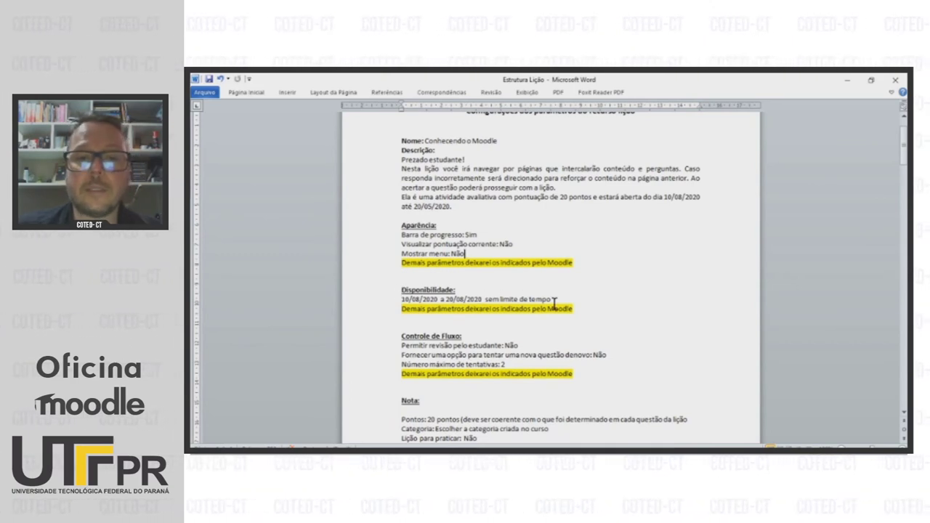
key("alt+Tab")
left_click(624, 267)
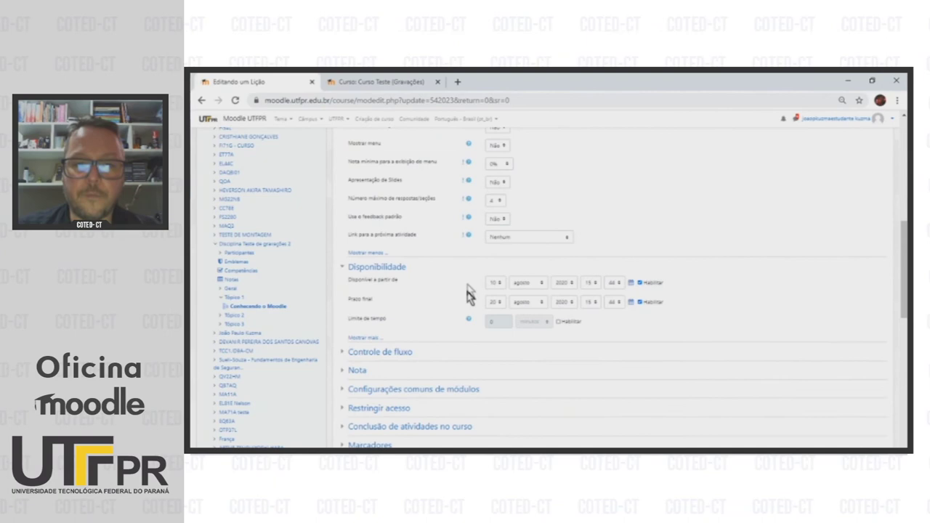
left_click(596, 282)
left_click(588, 294)
left_click(614, 283)
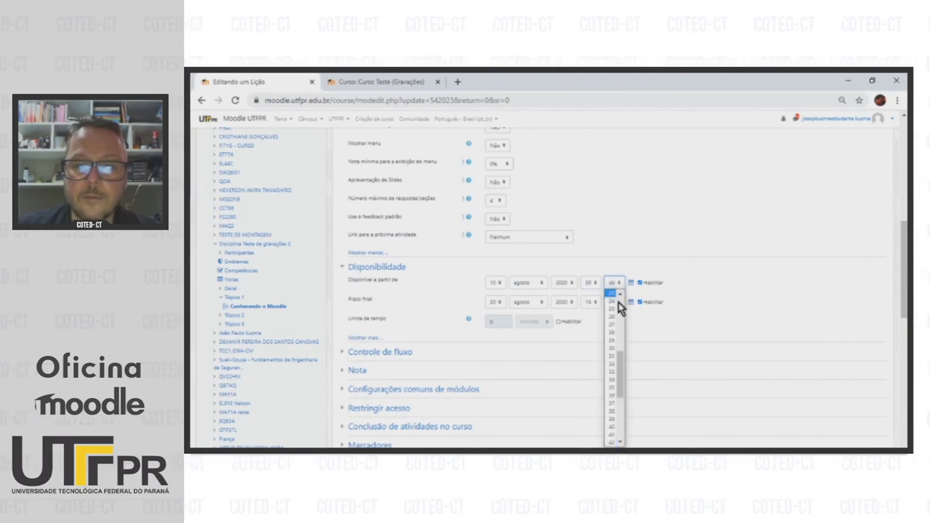
left_click(616, 293)
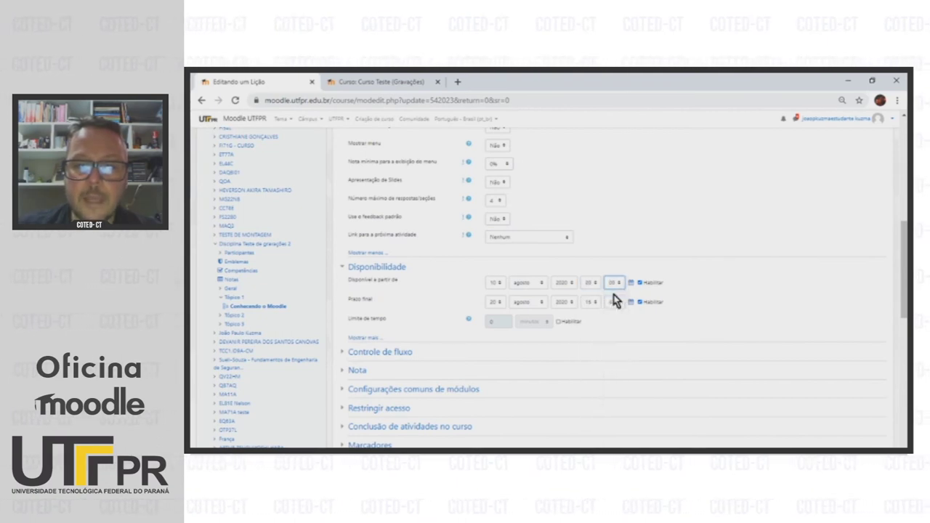
- Set the Prazo final time on 20 agosto 2020 to 23:59
left_click(594, 300)
scroll(597, 282, "down", 2)
left_click(593, 288)
left_click(613, 302)
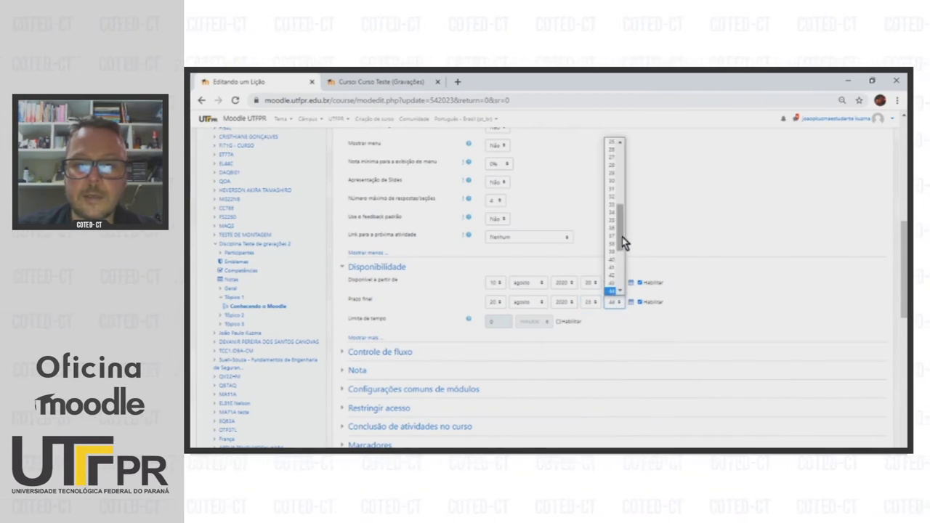
scroll(617, 295, "down", 3)
left_click(615, 290)
- Compare the Controle de Fluxo parameters in the Word document with the lesson's Controle de fluxo settings in Moodle
key("alt+Tab")
scroll(421, 232, "down", 1)
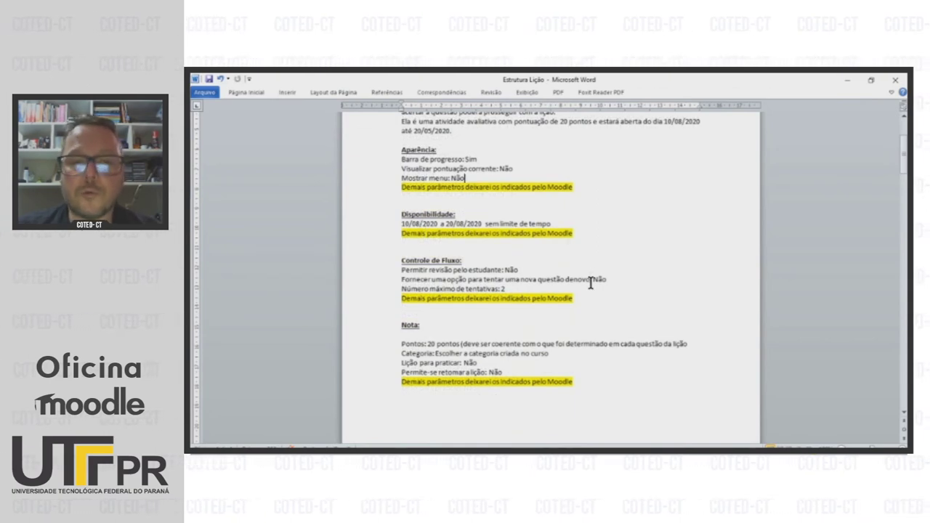
left_click(521, 271)
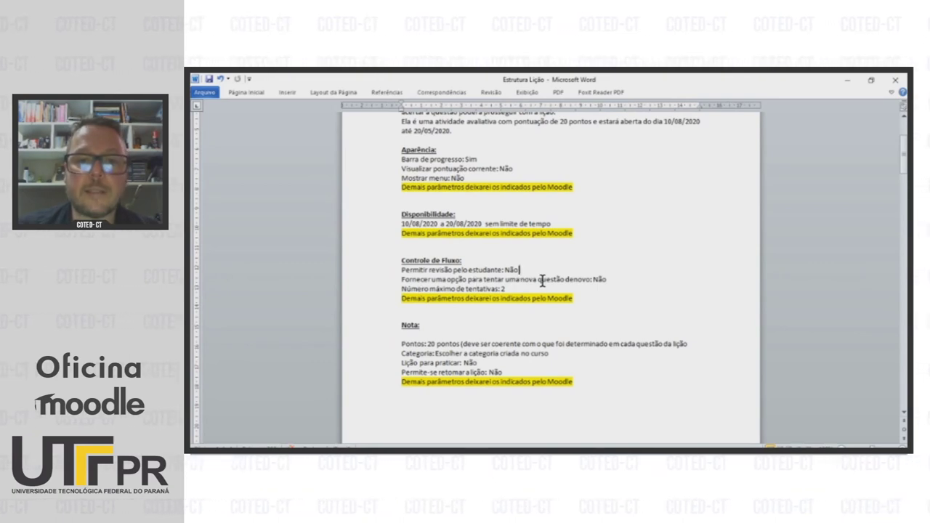
left_click(607, 279)
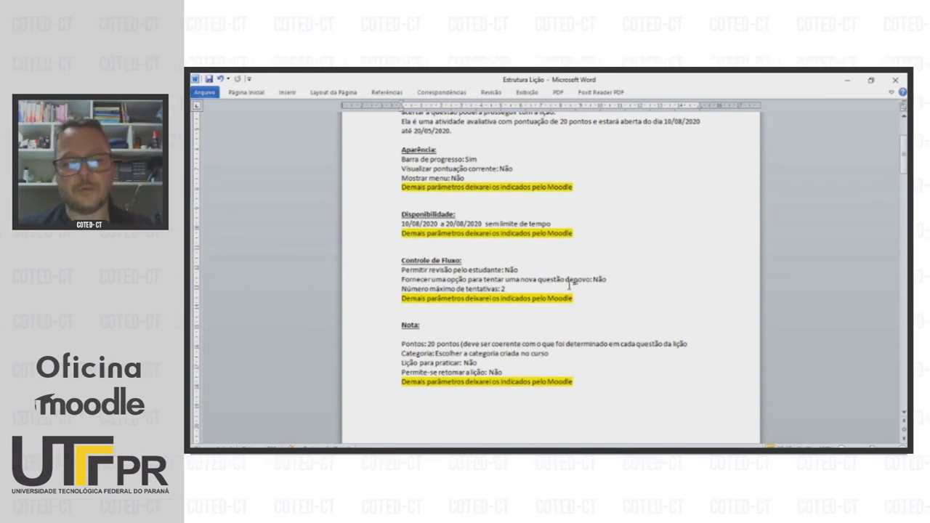
key("alt+Tab")
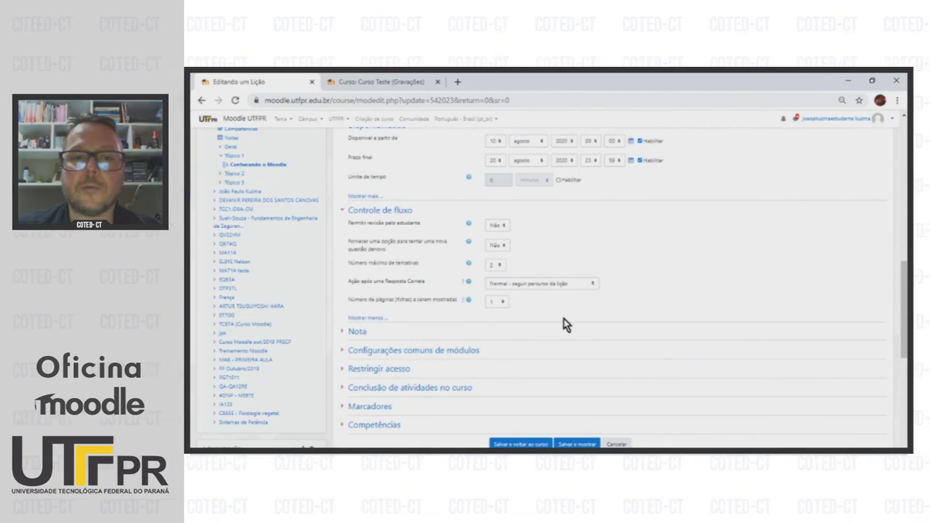
scroll(566, 325, "down", 5)
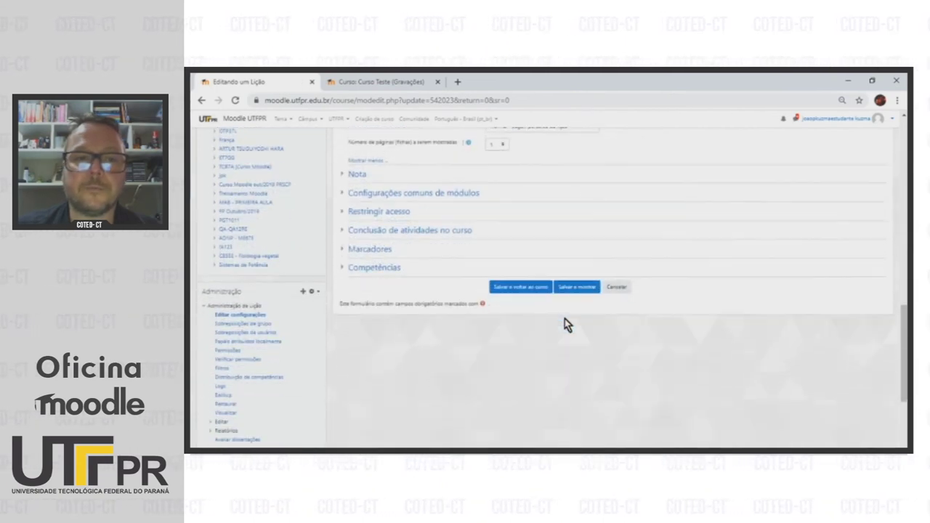
- Change Categoria to Módulo A in the Word document's Nota parameters and compare them with the lesson's Nota settings in Moodle
key("alt+Tab")
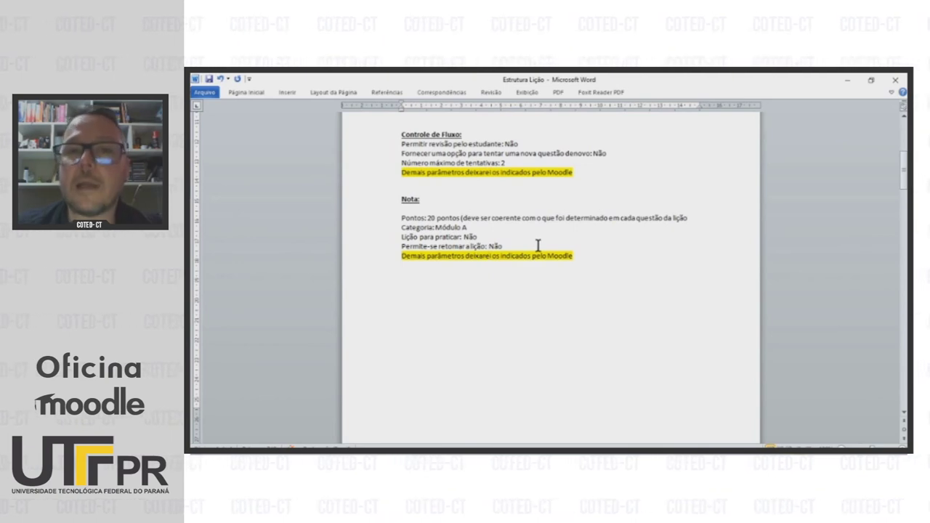
key("alt+Tab")
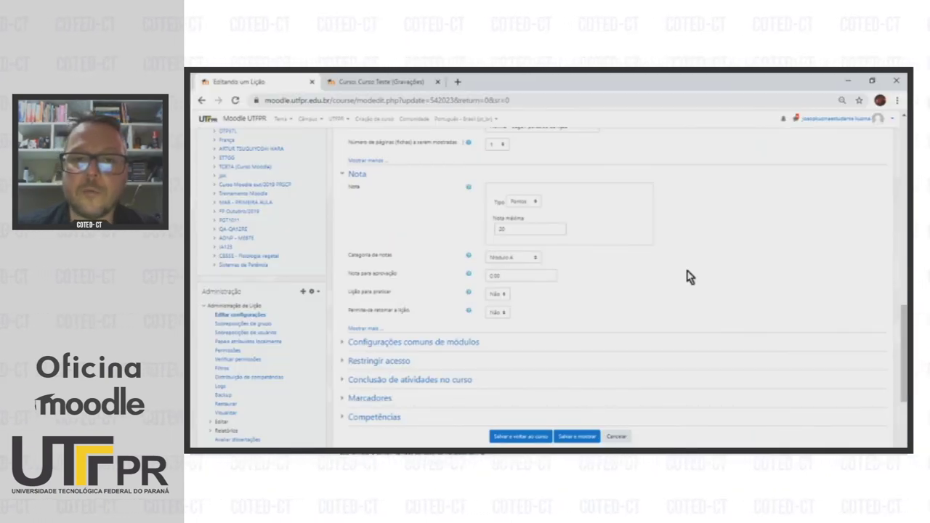
- Review the completed lesson form from its Geral section to the end, and save it, returning to the course
scroll(688, 271, "up", 15)
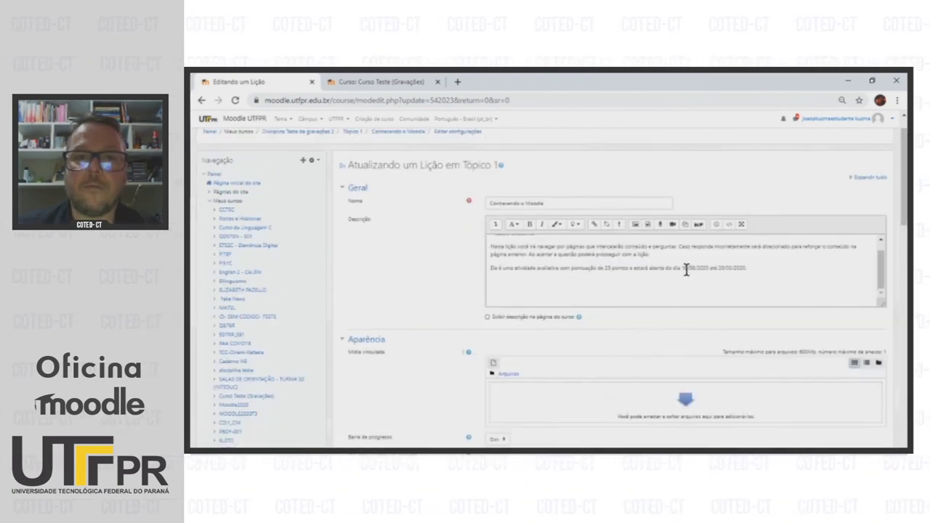
scroll(686, 269, "down", 15)
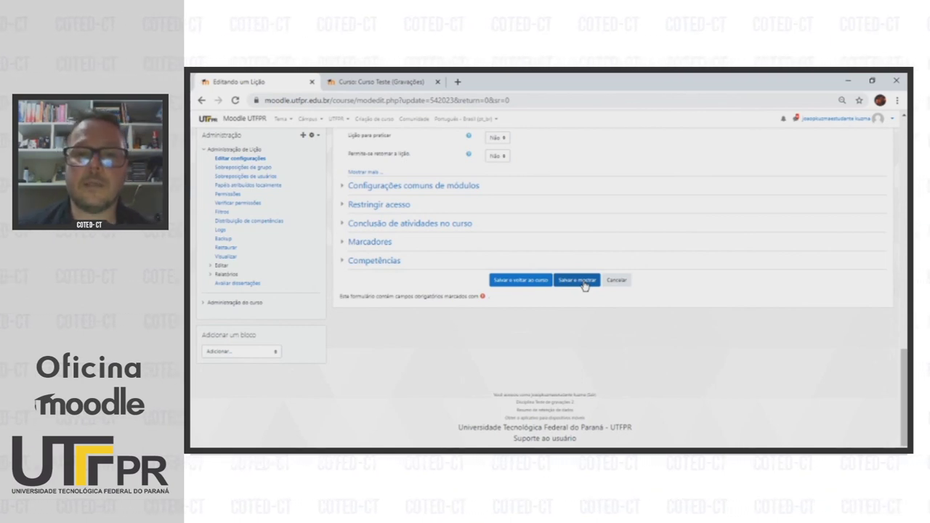
left_click(531, 282)
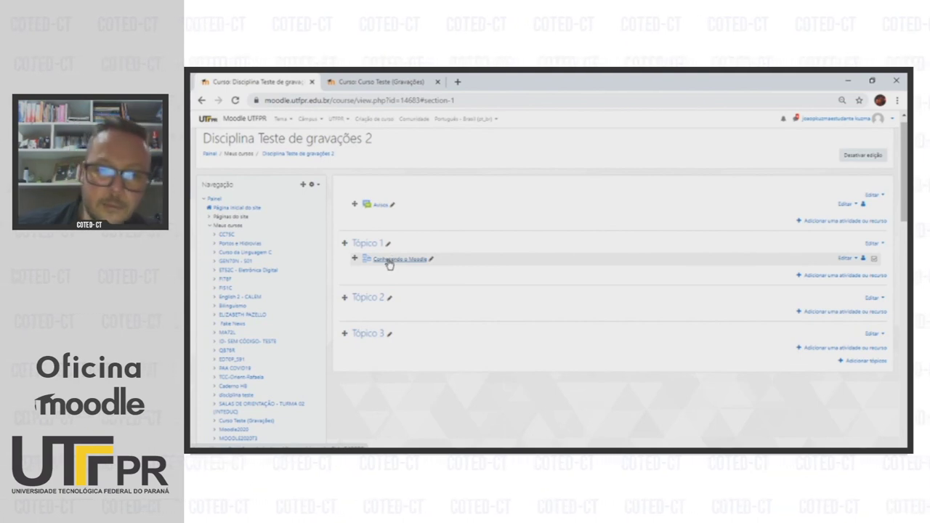
- Show the edit options of the Conhecendo o Moodle activity in Tópico 1, and open the lesson to its content editing page
left_click(845, 259)
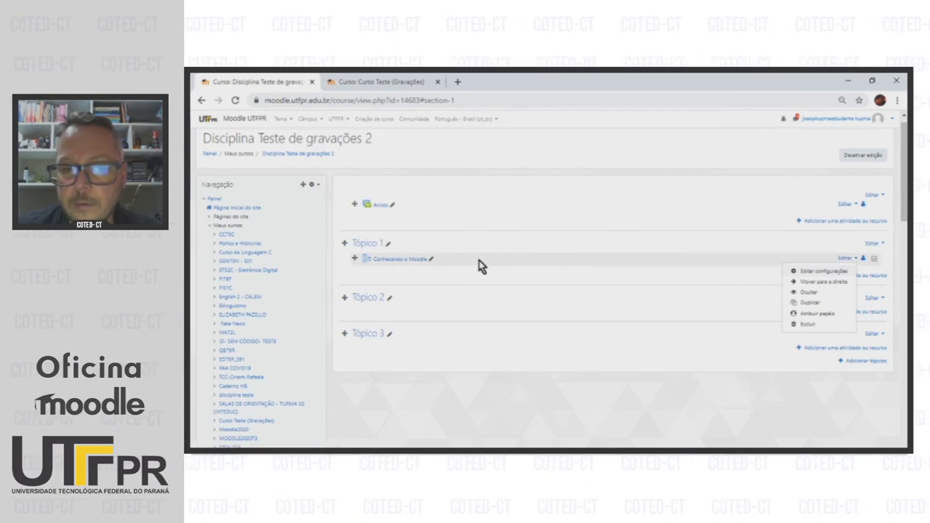
key("Escape")
left_click(848, 259)
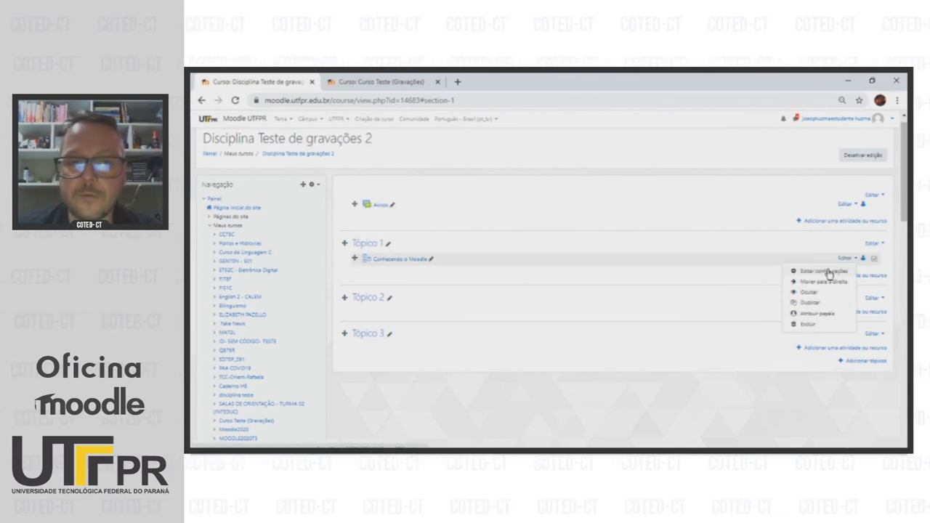
left_click(406, 260)
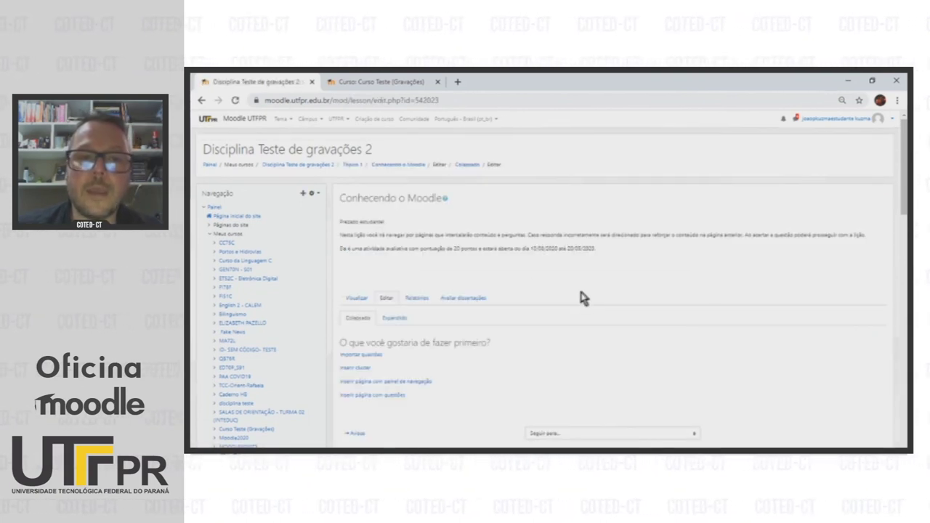
scroll(582, 292, "down", 1)
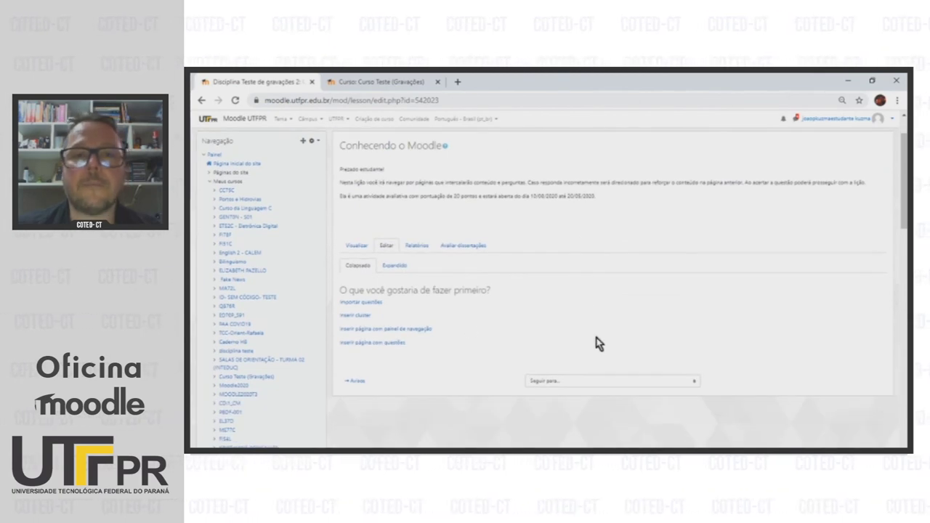